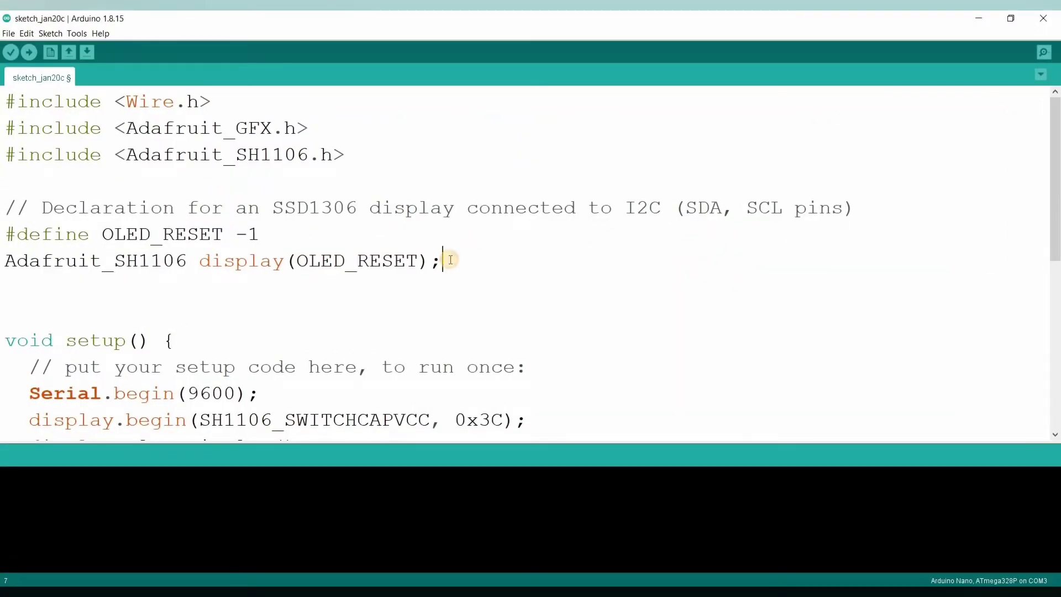
pyautogui.scroll(-5, 449, 260)
pyautogui.scroll(-3, 448, 260)
pyautogui.scroll(7, 448, 260)
pyautogui.scroll(-8, 448, 260)
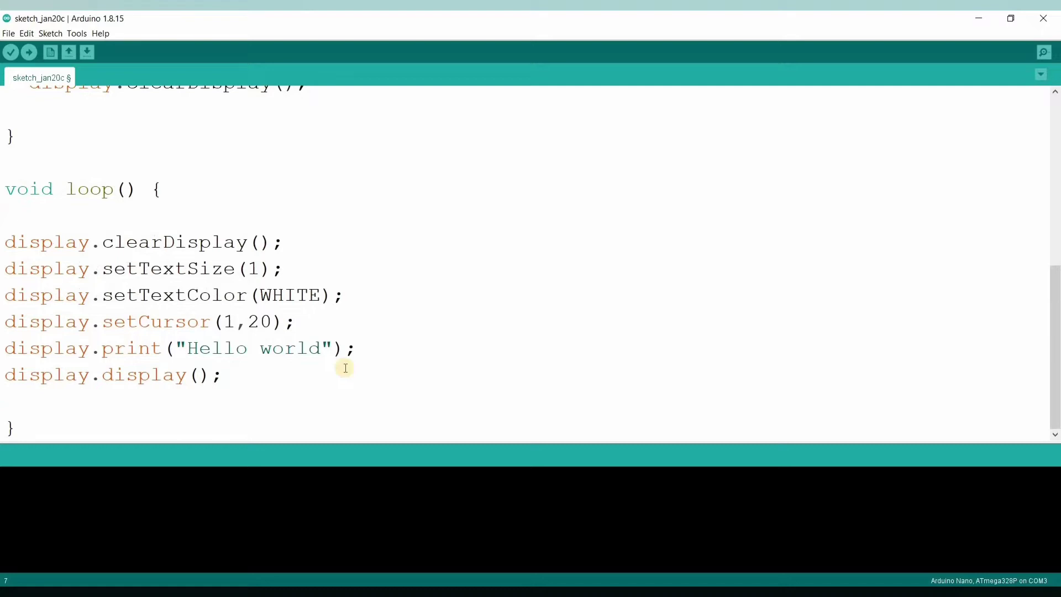
# Review the 'Hello world' print string in loop(), then run Verify, which prompts a save
pyautogui.moveTo(322, 349)
pyautogui.mouseDown()
pyautogui.moveTo(216, 374)
pyautogui.moveTo(321, 348)
pyautogui.mouseUp()
pyautogui.click(192, 348)
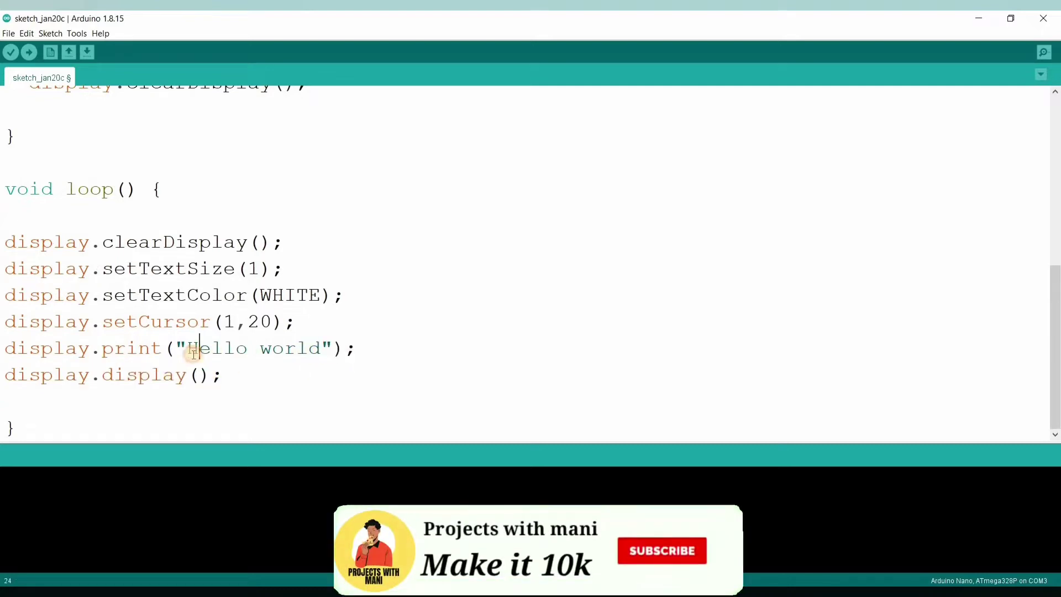
pyautogui.click(322, 348)
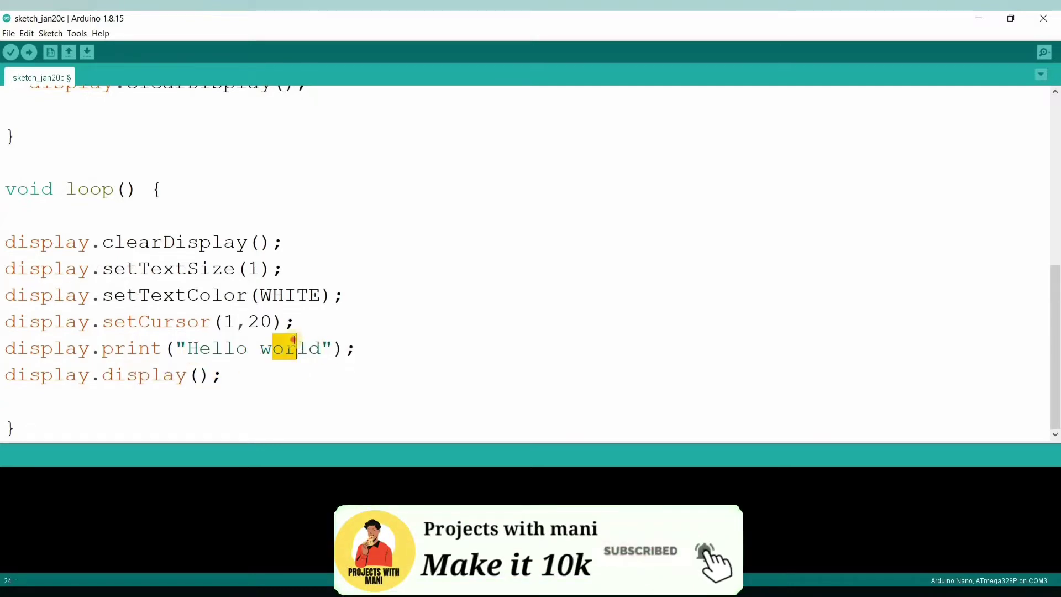
pyautogui.click(292, 347)
pyautogui.scroll(8, 287, 288)
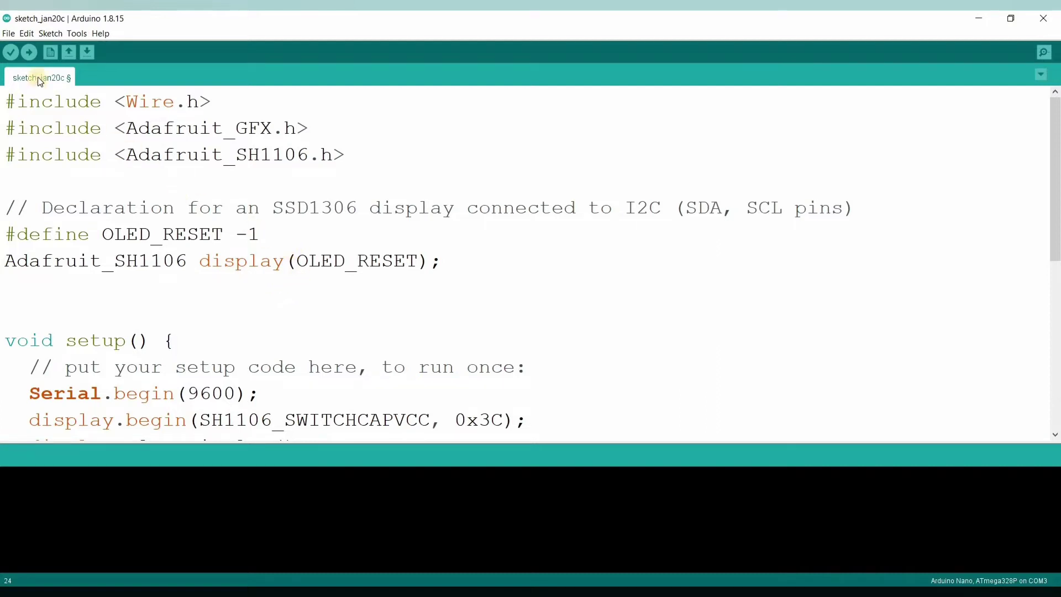
pyautogui.click(12, 54)
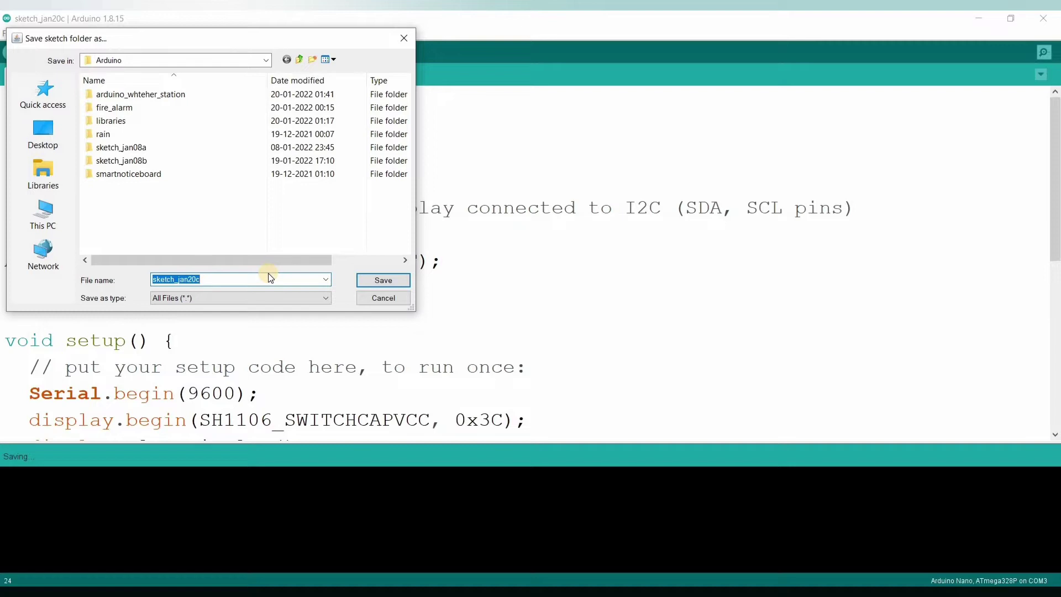
pyautogui.write('text')
# Confirm saving the sketch as 'text' so the Arduino Nano compile proceeds
pyautogui.press('Return')
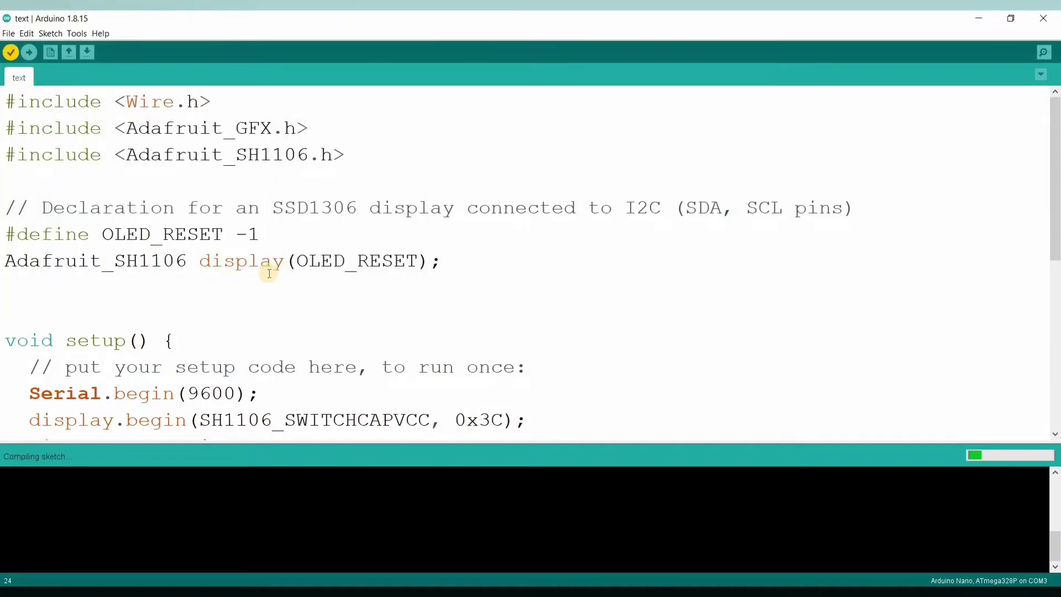